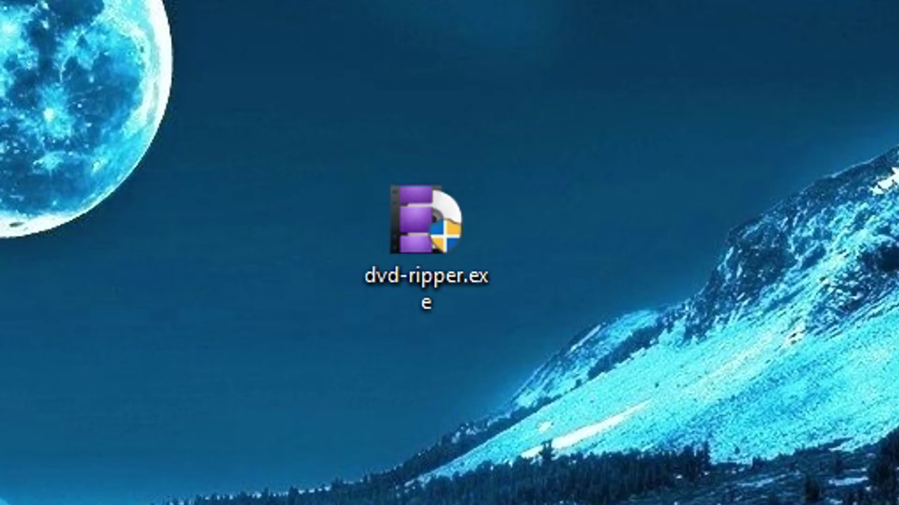
Step: Run the dvd-ripper.exe installer and accept the WonderFox DVD Ripper Pro 11.0 end user license agreement
{"action": "double_click", "coordinate": [446, 258]}
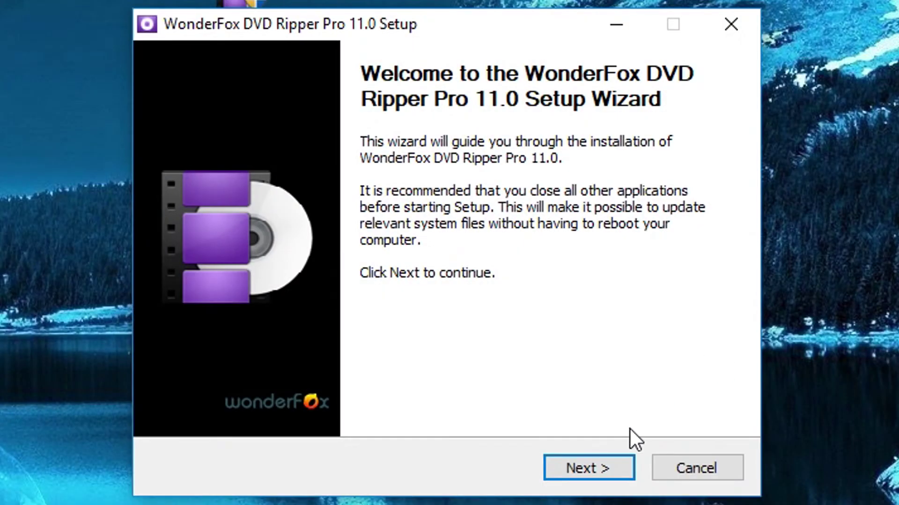
{"action": "left_click", "coordinate": [603, 468]}
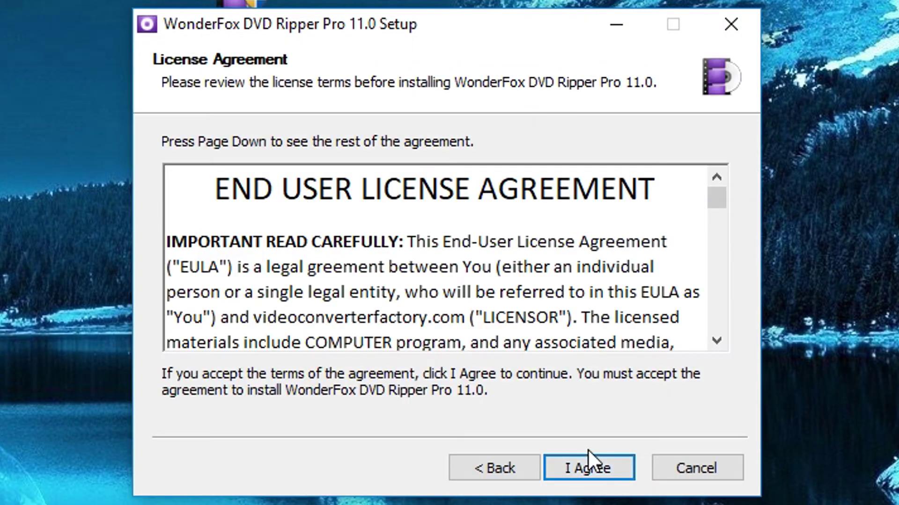
{"action": "left_click_drag", "start_coordinate": [720, 214], "coordinate": [717, 328]}
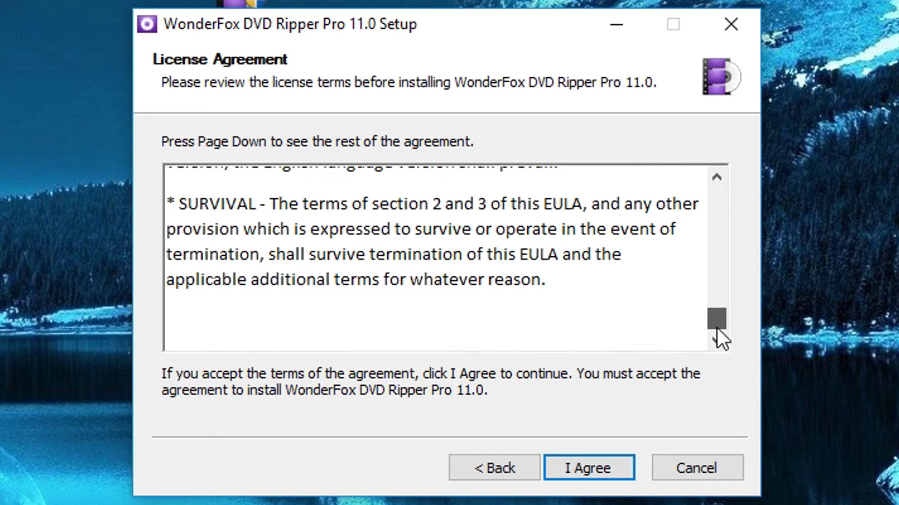
{"action": "left_click", "coordinate": [588, 463]}
Step: Install the program with its destination folder changed to drive F:, and close the installation-successful web page
{"action": "left_click", "coordinate": [199, 328]}
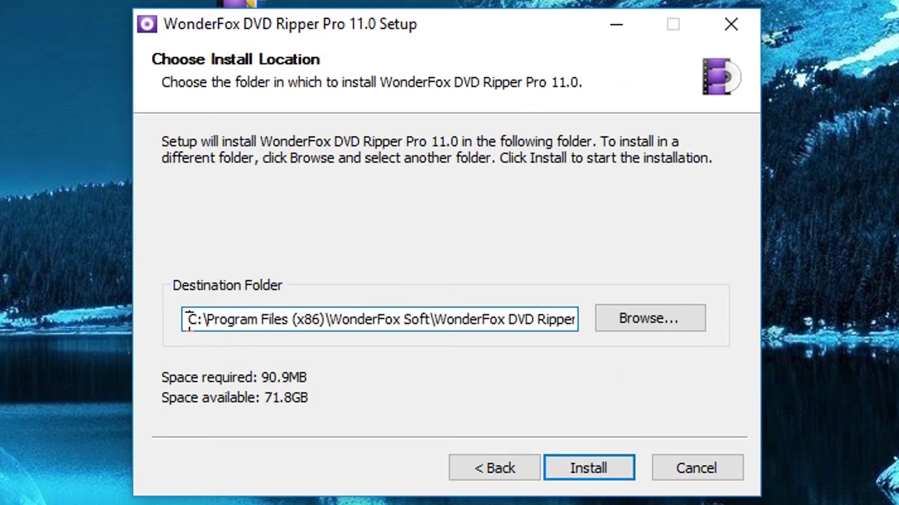
{"action": "left_click_drag", "start_coordinate": [186, 320], "coordinate": [194, 320]}
{"action": "type", "text": "F"}
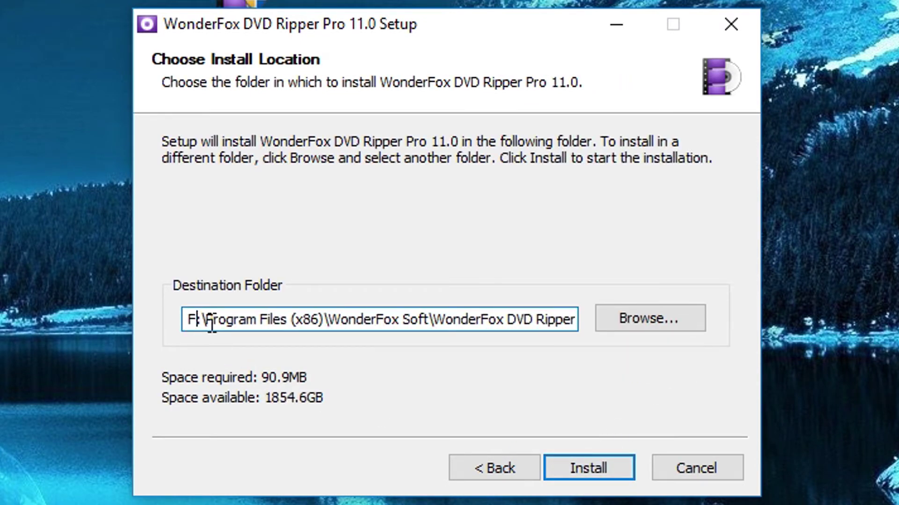
{"action": "left_click", "coordinate": [579, 463]}
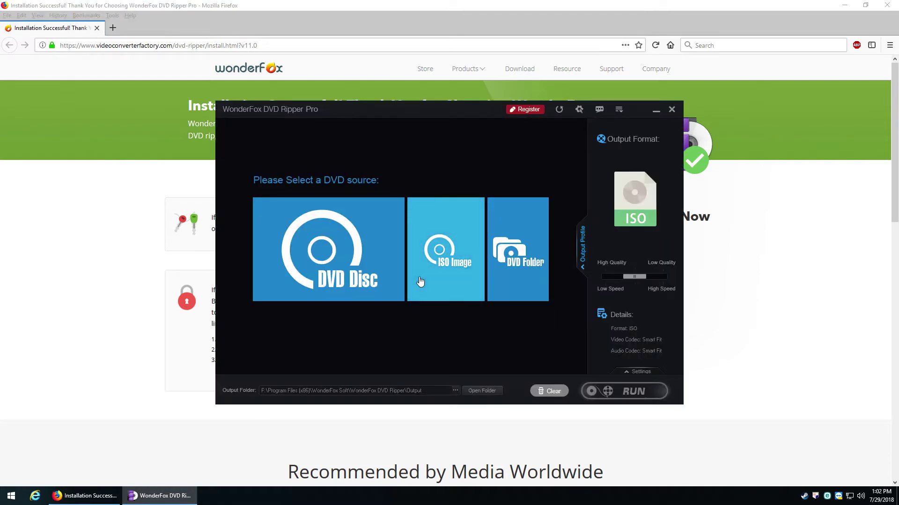
{"action": "left_click", "coordinate": [787, 285]}
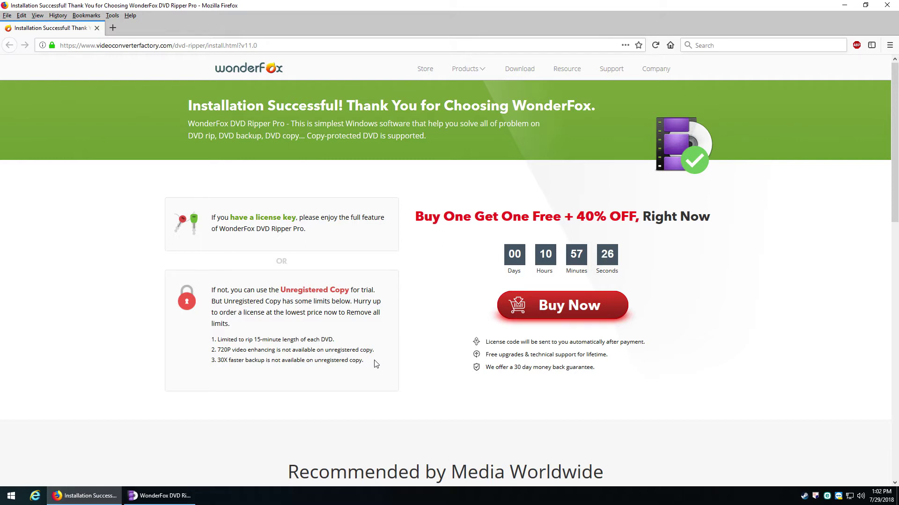
{"action": "left_click", "coordinate": [882, 7]}
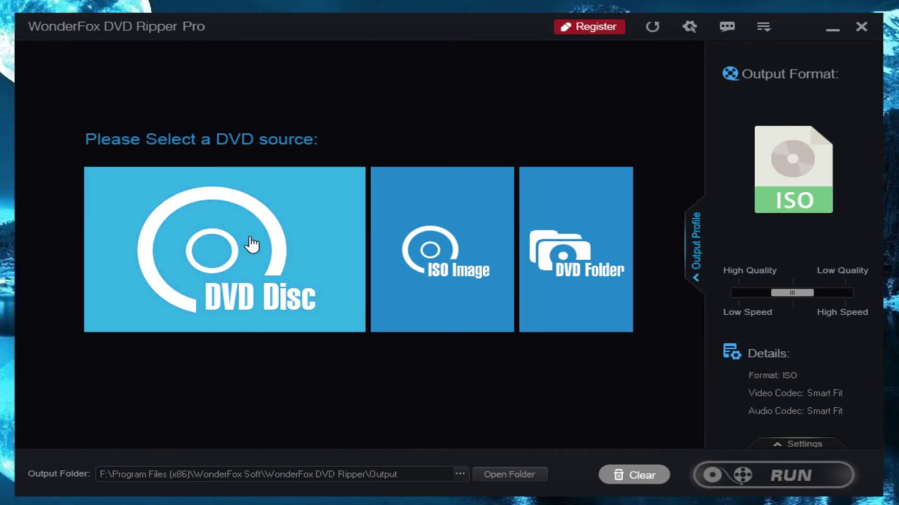
Step: Load the DVD disc D: THE_MARTIAN as the source
{"action": "left_click", "coordinate": [255, 241]}
{"action": "left_click", "coordinate": [598, 253]}
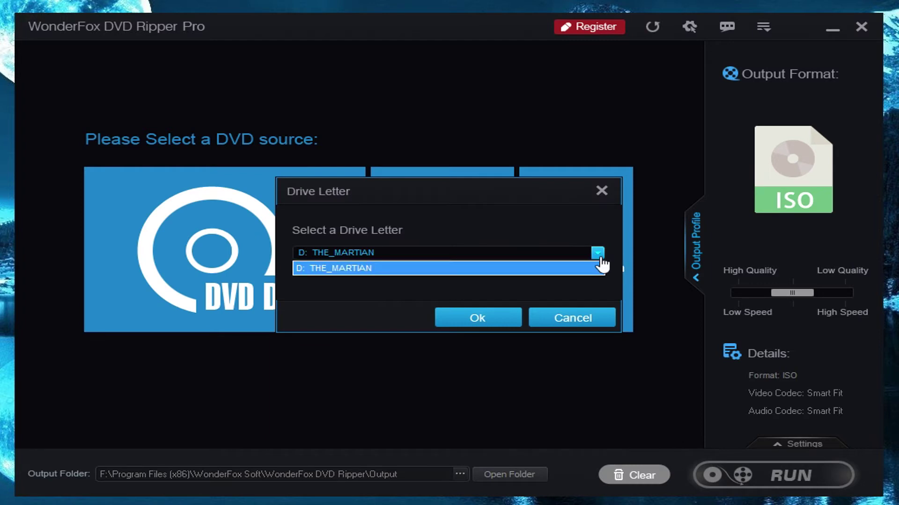
{"action": "left_click", "coordinate": [601, 266]}
{"action": "left_click", "coordinate": [477, 323]}
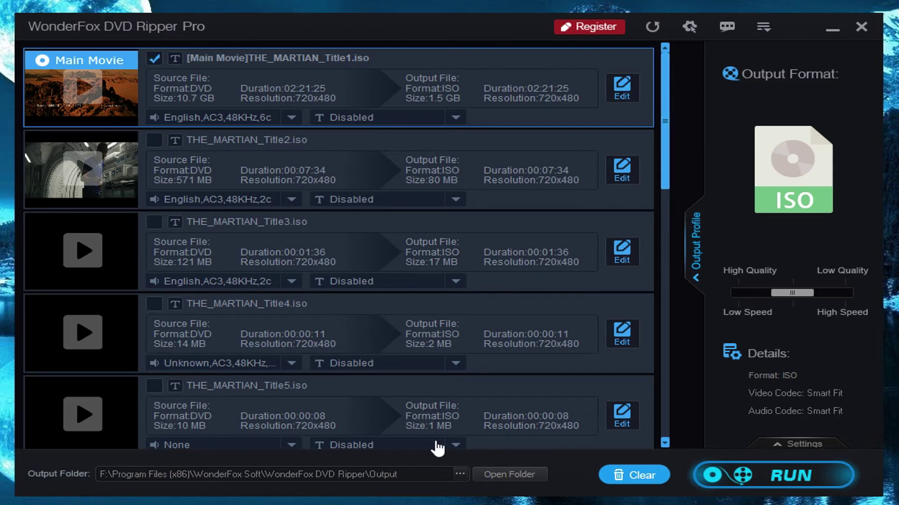
Step: Set the output folder to the Video (V:) drive
{"action": "left_click", "coordinate": [459, 475]}
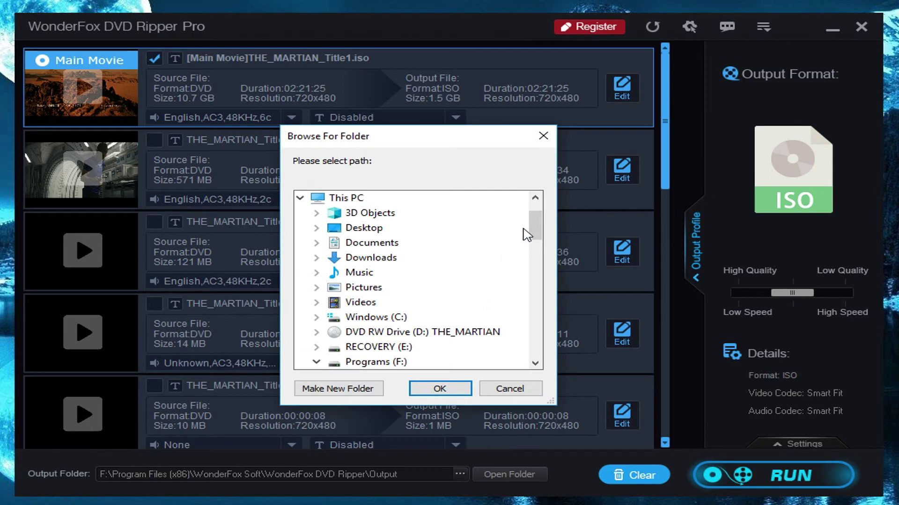
{"action": "mouse_move", "coordinate": [529, 221]}
{"action": "left_mouse_down"}
{"action": "mouse_move", "coordinate": [529, 246]}
{"action": "mouse_move", "coordinate": [527, 220]}
{"action": "left_mouse_up"}
{"action": "left_click", "coordinate": [316, 364]}
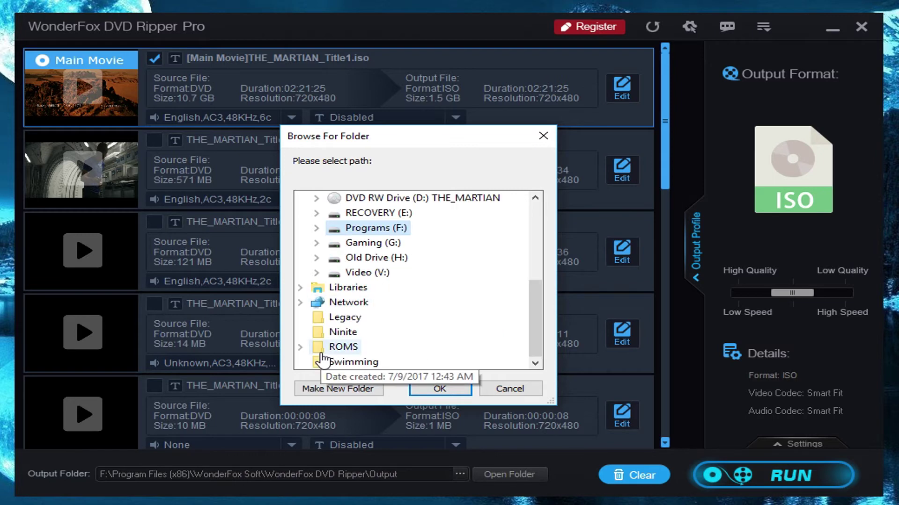
{"action": "left_click", "coordinate": [360, 273]}
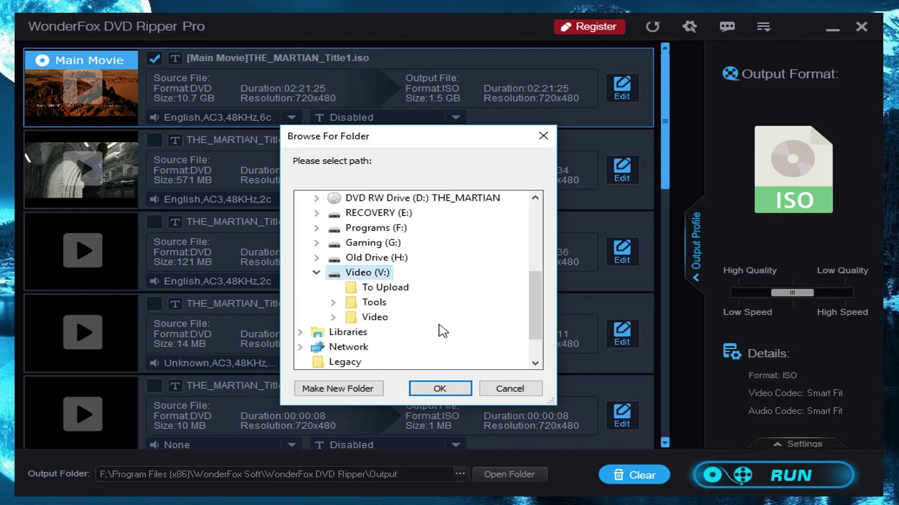
{"action": "left_click", "coordinate": [437, 390]}
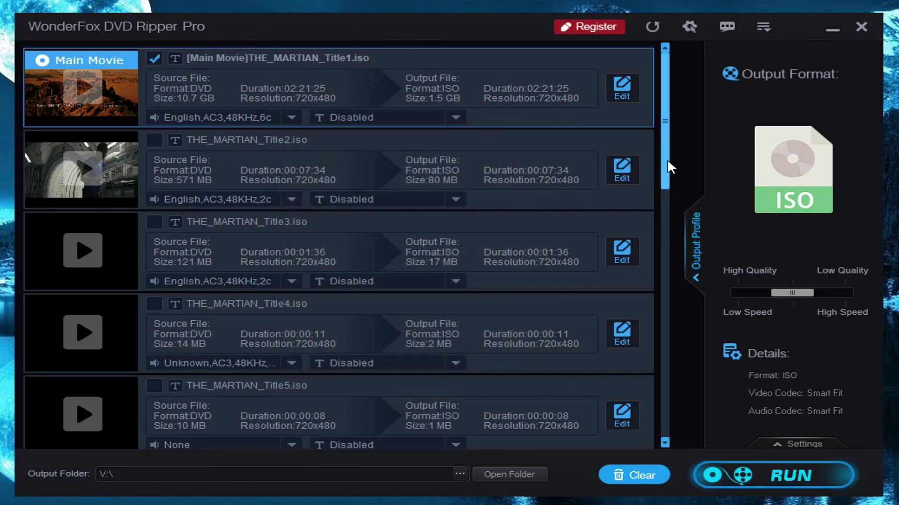
Step: Examine the output profiles for 1:1 Quick Copy, Video, HD/4K, Web and Audio formats
{"action": "left_click", "coordinate": [696, 244]}
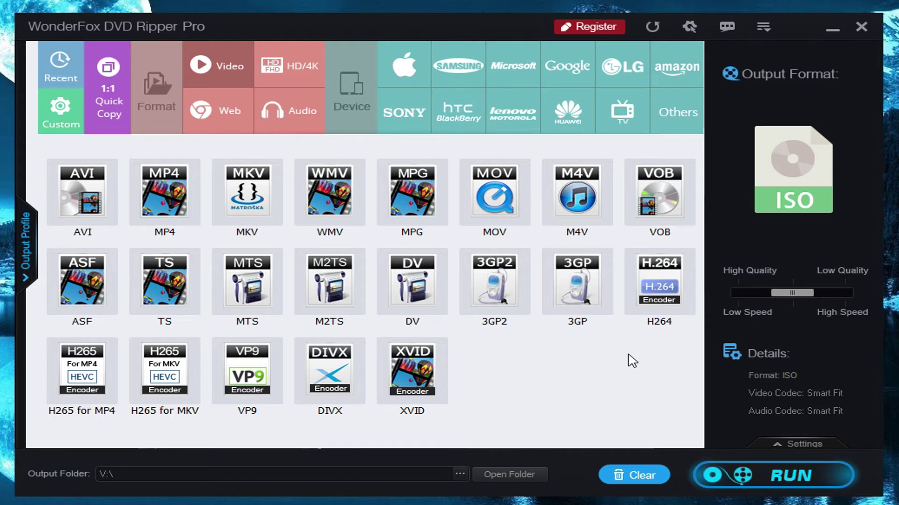
{"action": "left_click", "coordinate": [108, 85]}
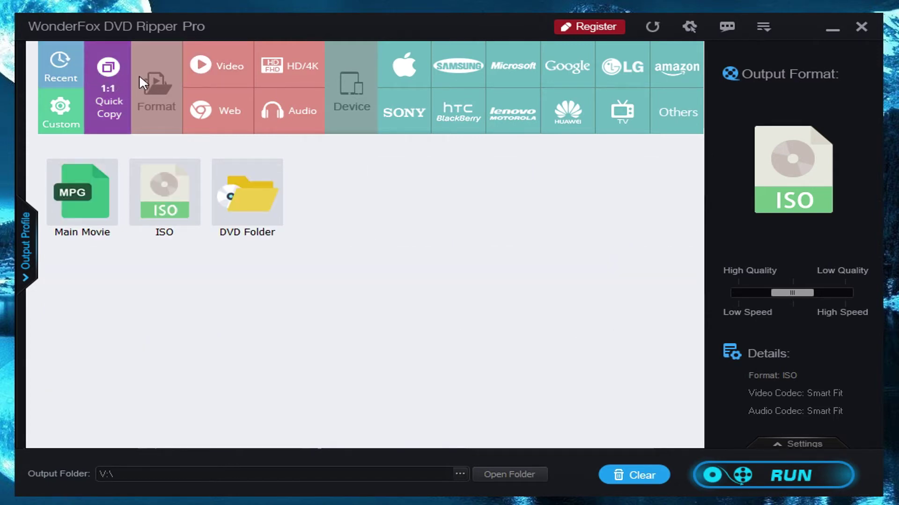
{"action": "left_click", "coordinate": [221, 66]}
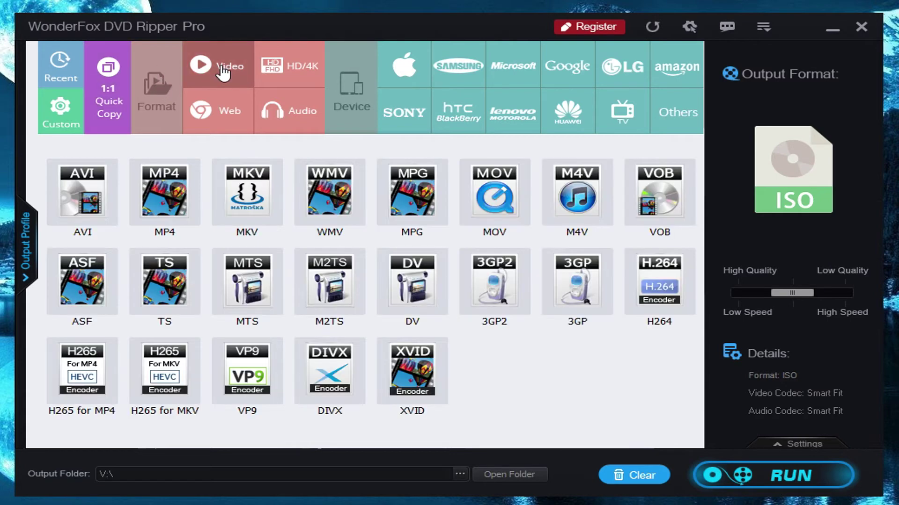
{"action": "left_click", "coordinate": [301, 80]}
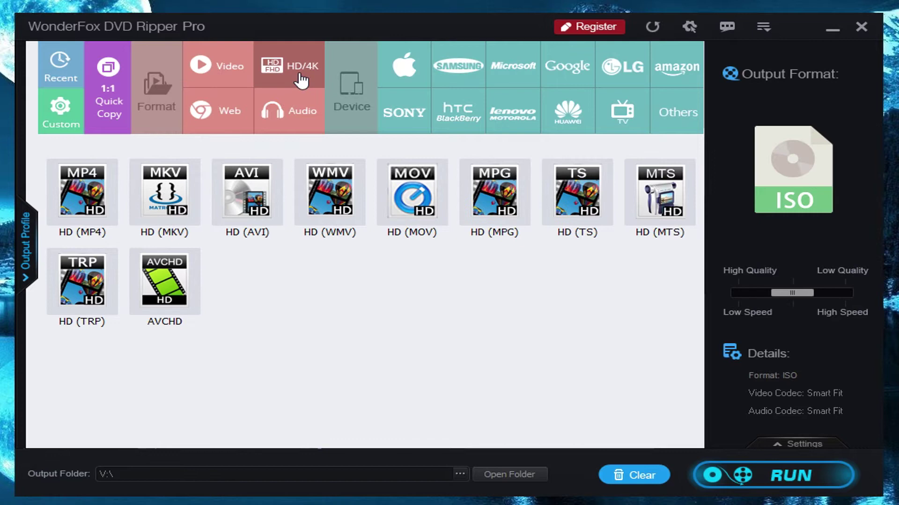
{"action": "left_click", "coordinate": [228, 107]}
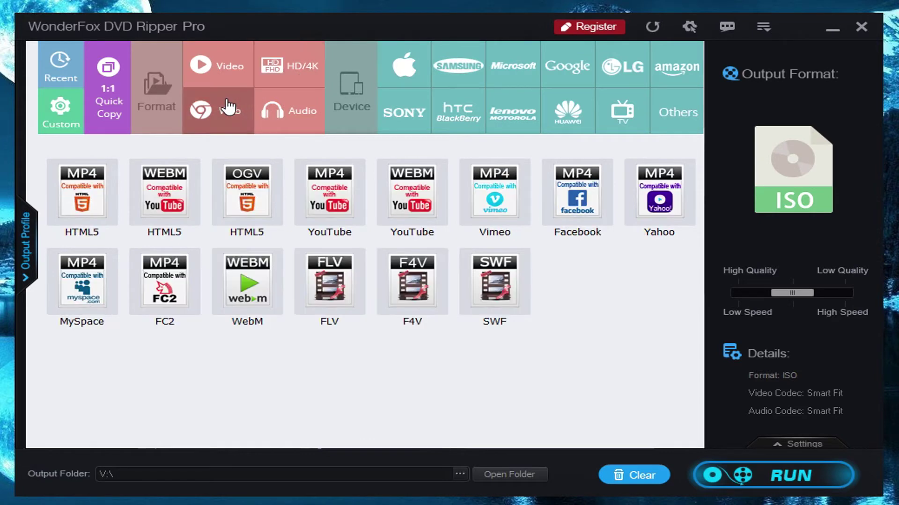
{"action": "left_click", "coordinate": [297, 111]}
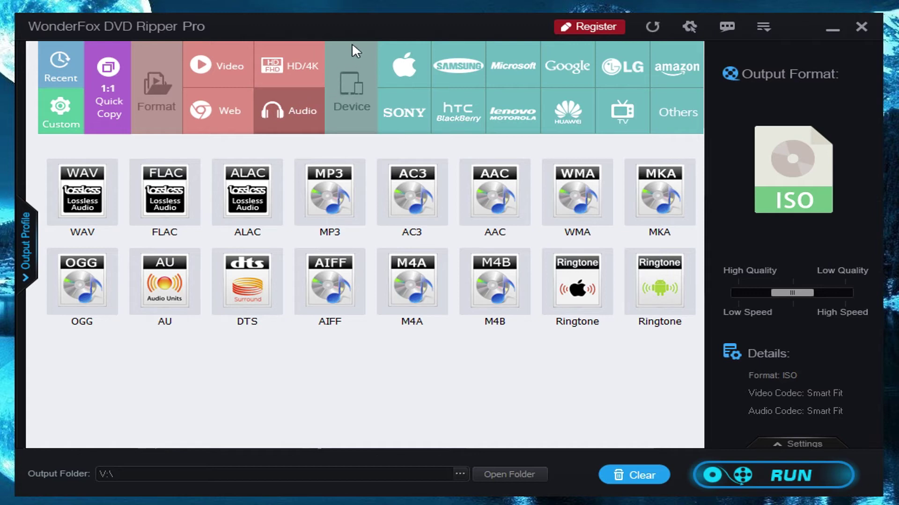
Step: Examine the device output profiles brand by brand, from Apple and Samsung through TV and Others
{"action": "left_click", "coordinate": [366, 91]}
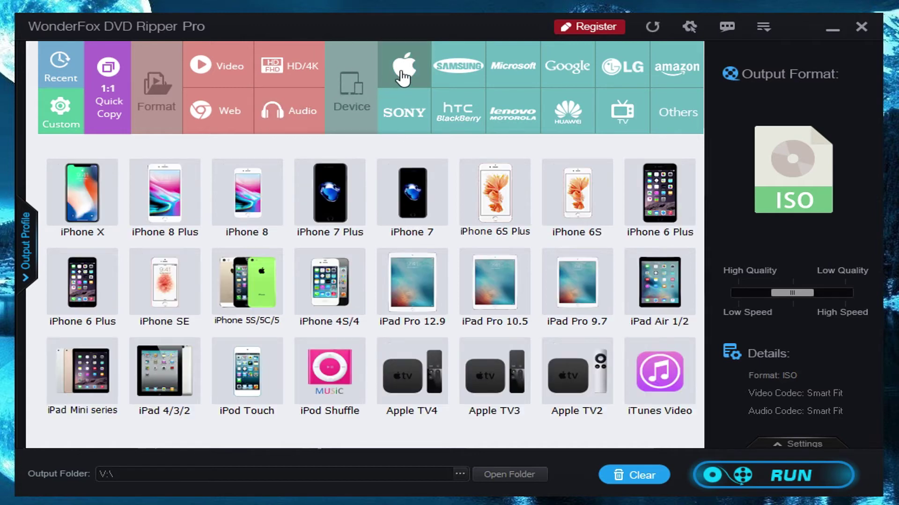
{"action": "left_click", "coordinate": [461, 77]}
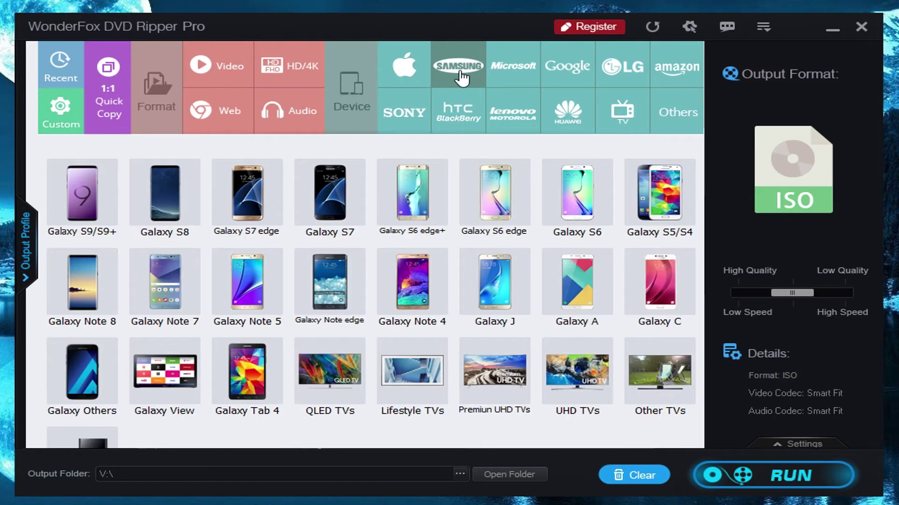
{"action": "left_click", "coordinate": [511, 77]}
{"action": "left_click", "coordinate": [570, 79]}
{"action": "left_click", "coordinate": [627, 78]}
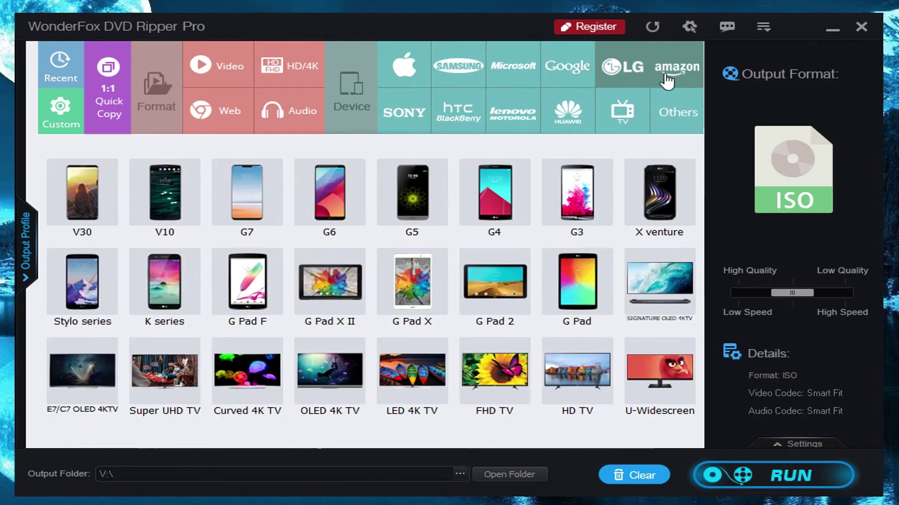
{"action": "left_click", "coordinate": [676, 82]}
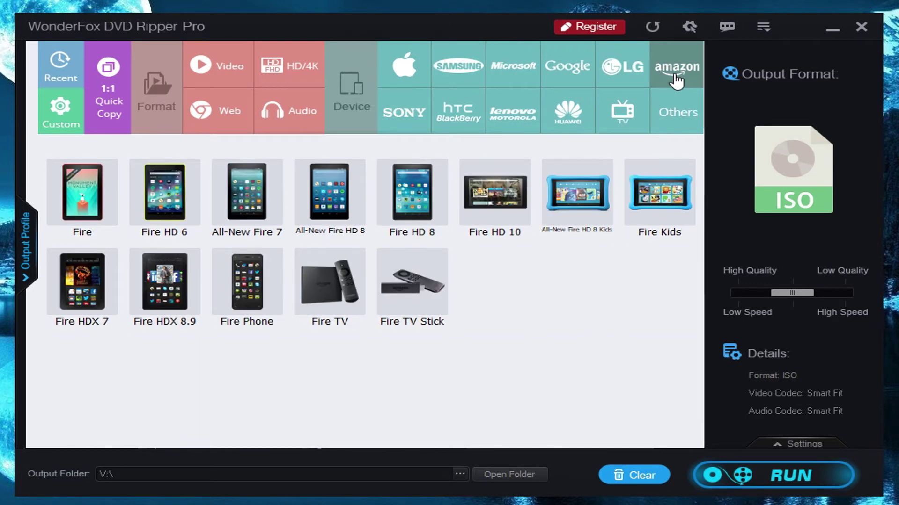
{"action": "left_click", "coordinate": [407, 112]}
{"action": "left_click", "coordinate": [458, 113]}
{"action": "left_click", "coordinate": [513, 114]}
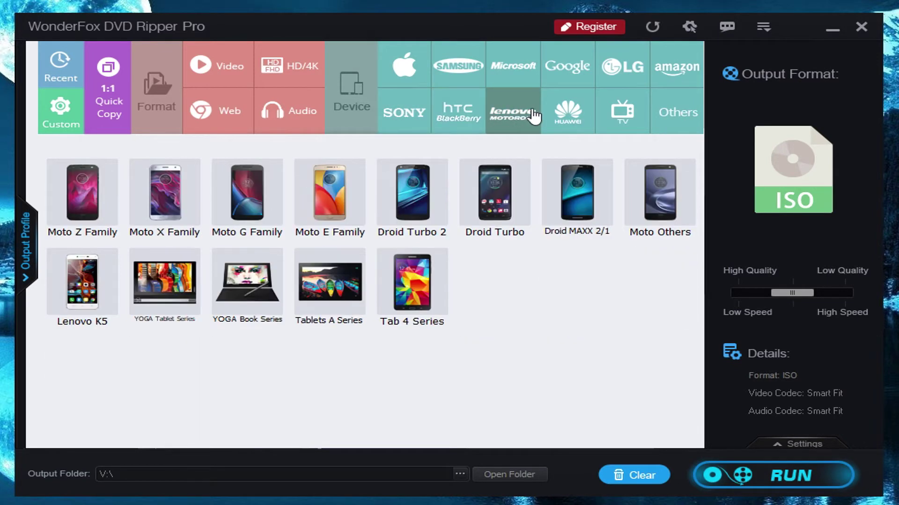
{"action": "left_click", "coordinate": [579, 117]}
{"action": "left_click", "coordinate": [623, 114]}
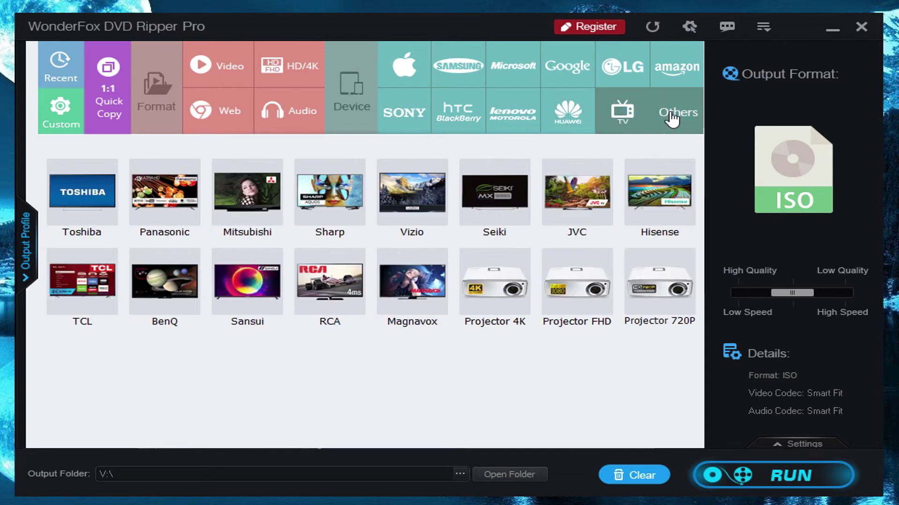
{"action": "left_click", "coordinate": [678, 117]}
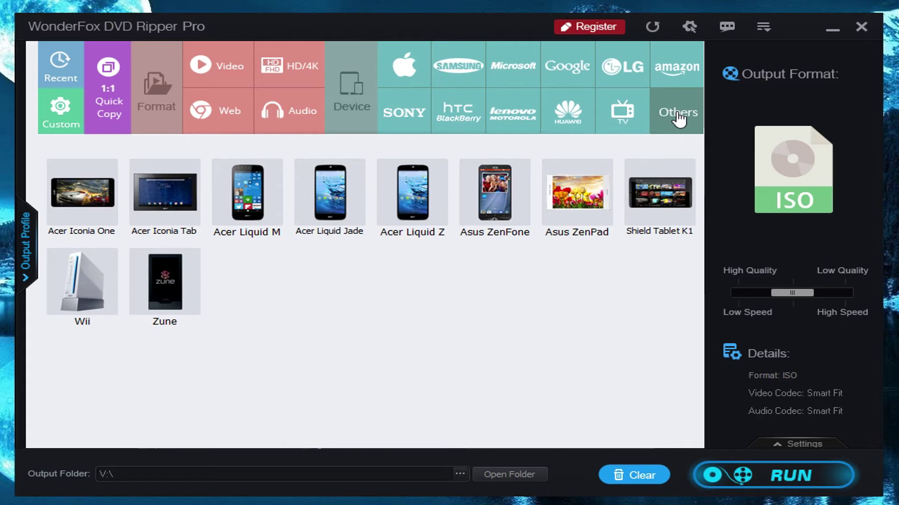
Step: Set the output profile to the standard MKV video format
{"action": "left_click", "coordinate": [227, 69]}
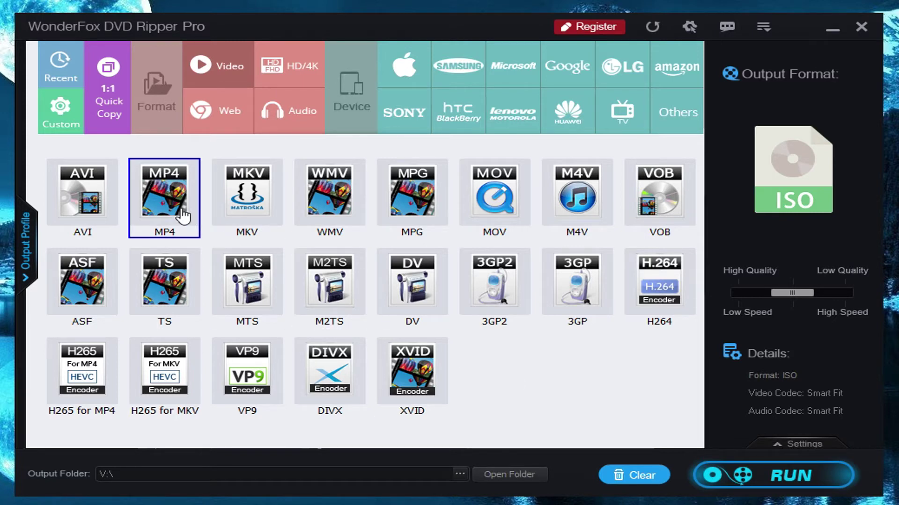
{"action": "left_click", "coordinate": [245, 198]}
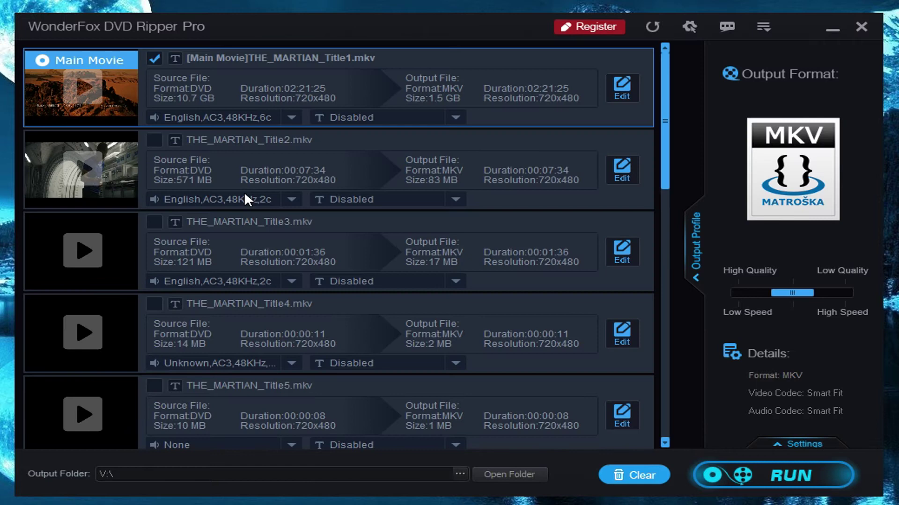
Step: Expand the output settings and examine the available video encoder options
{"action": "left_click", "coordinate": [798, 442]}
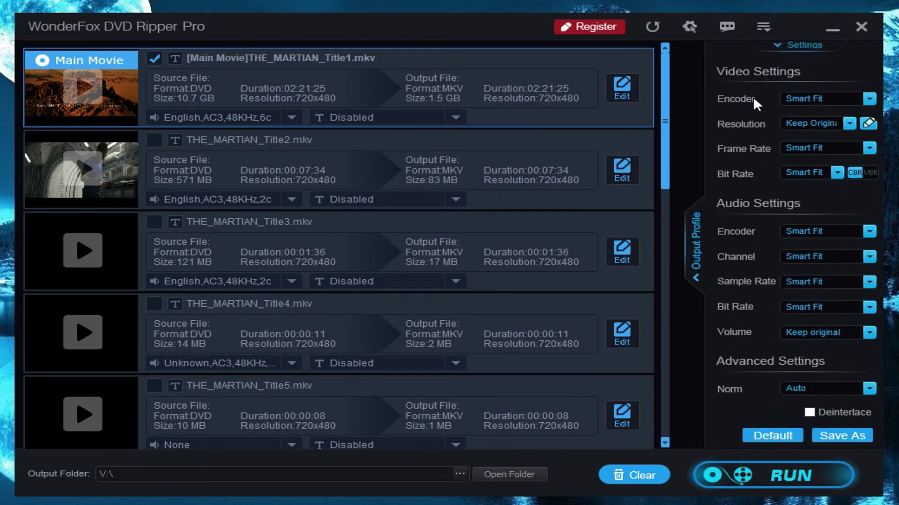
{"action": "left_click", "coordinate": [869, 99]}
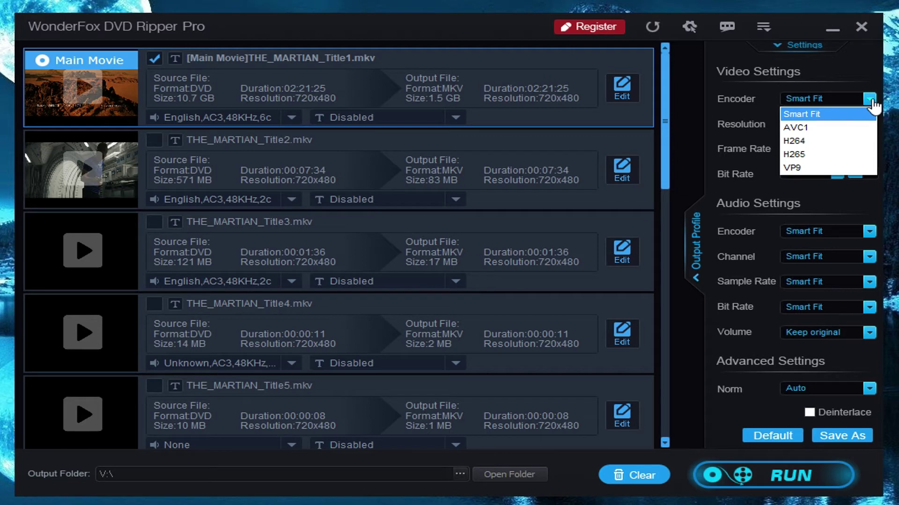
{"action": "left_click", "coordinate": [872, 102]}
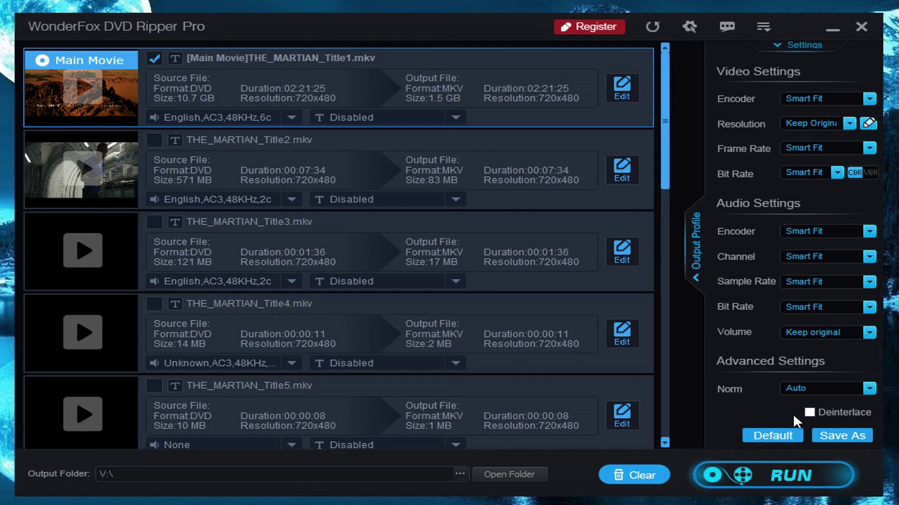
Step: Change the output profile to HD (MKV) from the HD/4K formats
{"action": "left_click", "coordinate": [695, 255]}
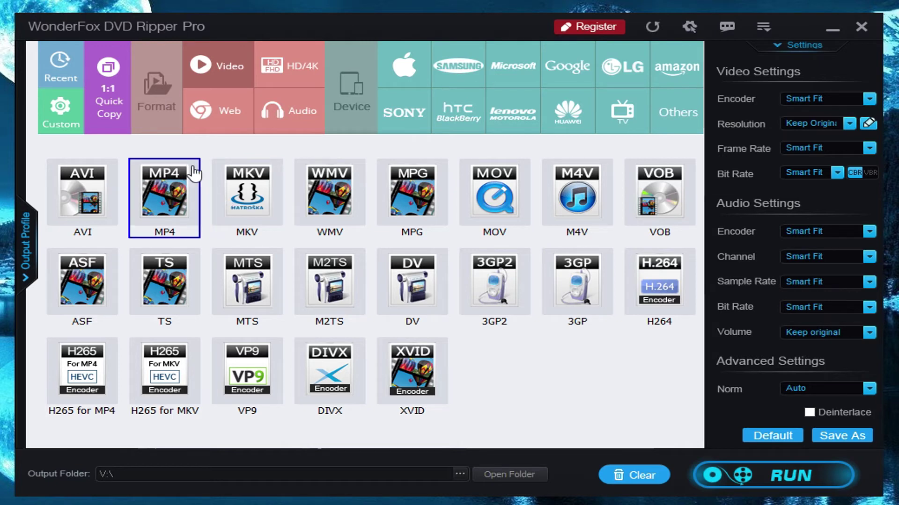
{"action": "left_click", "coordinate": [290, 80]}
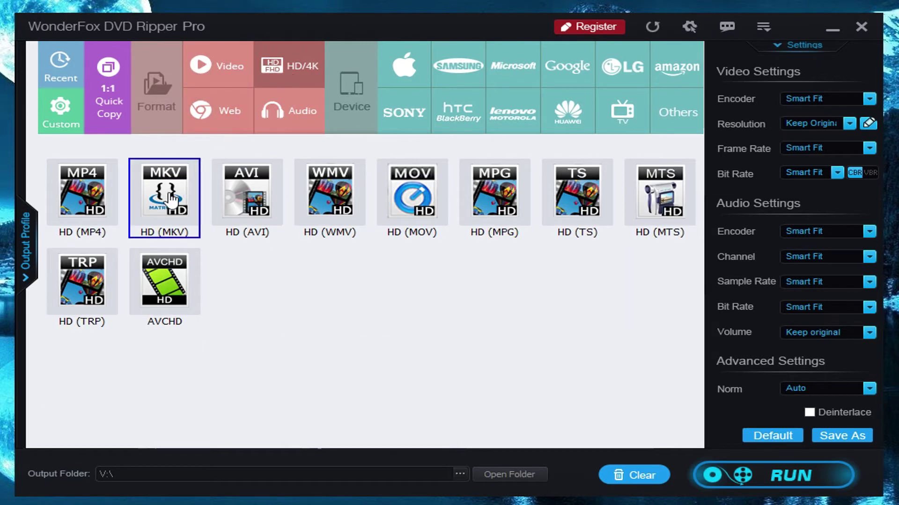
{"action": "left_click", "coordinate": [170, 200]}
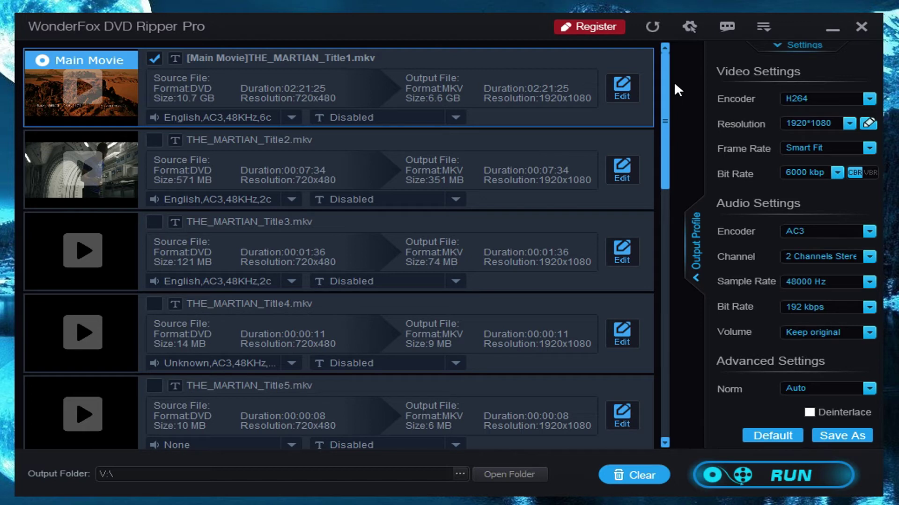
Step: Set the MKV conversion to high quality at low speed, and review its detailed video and audio settings
{"action": "left_click", "coordinate": [805, 43]}
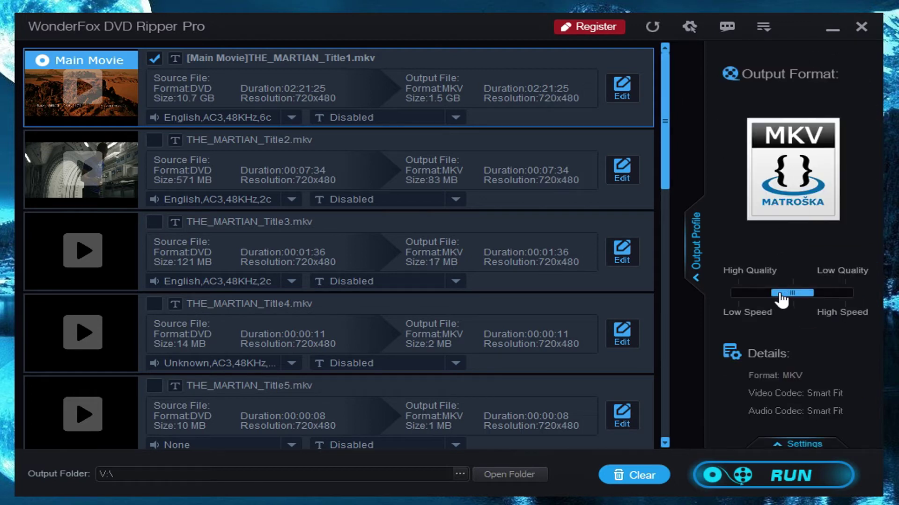
{"action": "left_click_drag", "start_coordinate": [792, 302], "coordinate": [751, 304]}
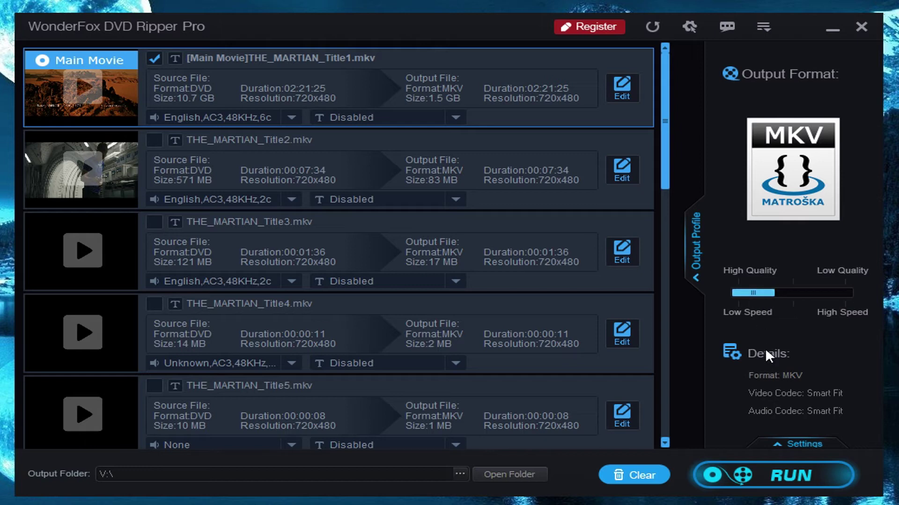
{"action": "left_click", "coordinate": [801, 444]}
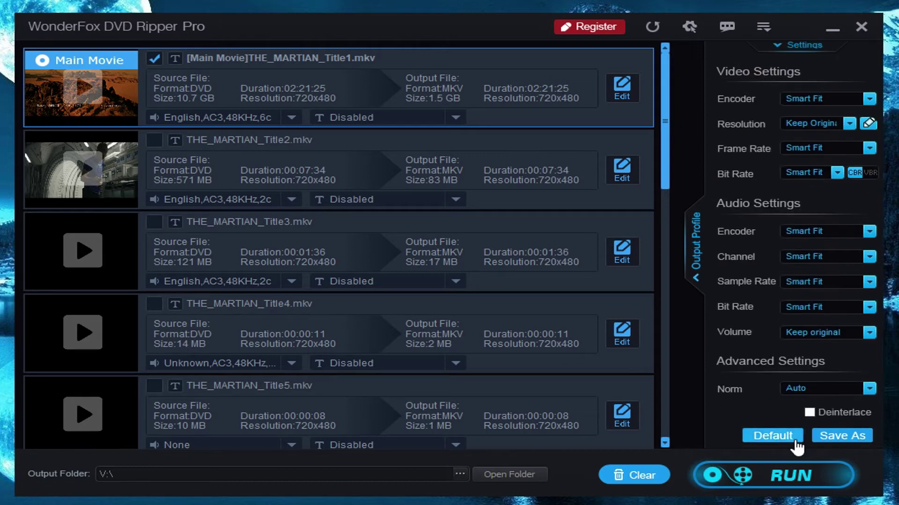
{"action": "left_click", "coordinate": [798, 46]}
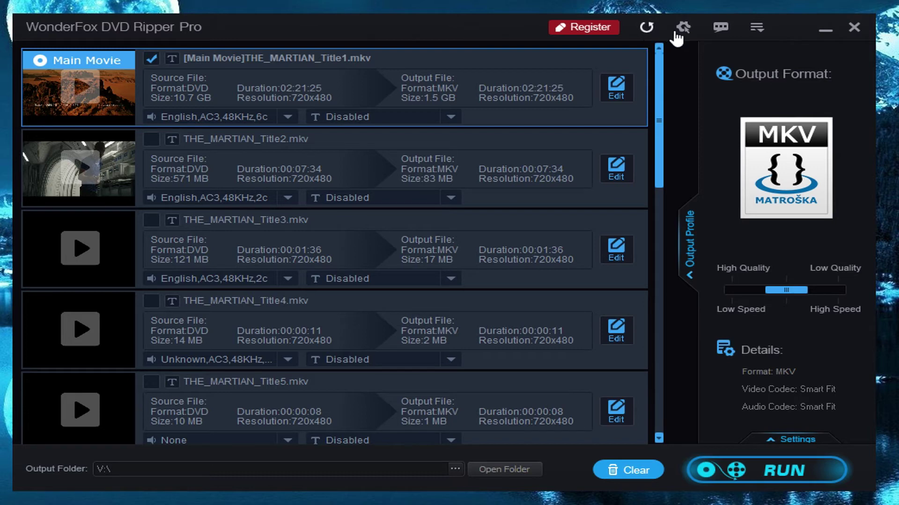
Step: Examine the General, Conversion, Download and DVD Ripping options, plus the available purchase and support commands, without changing anything
{"action": "left_click", "coordinate": [684, 28]}
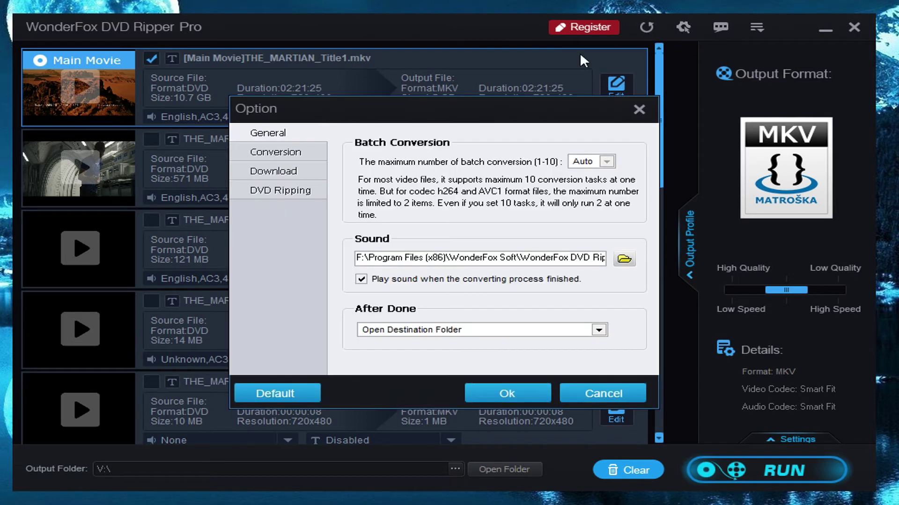
{"action": "left_click", "coordinate": [327, 156]}
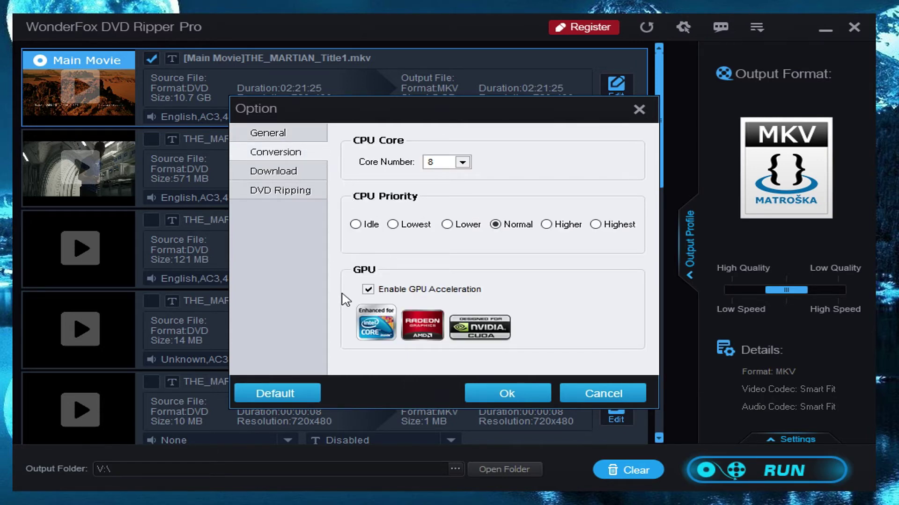
{"action": "left_click", "coordinate": [294, 174]}
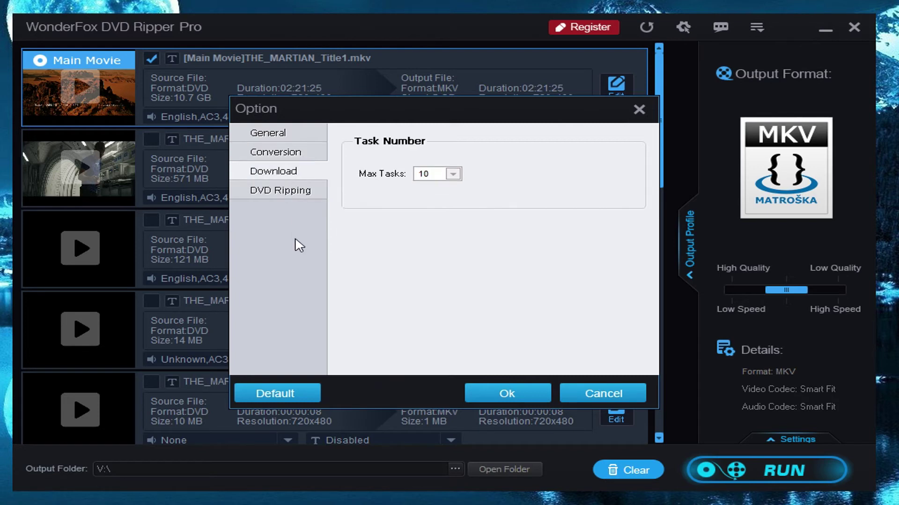
{"action": "left_click", "coordinate": [277, 197]}
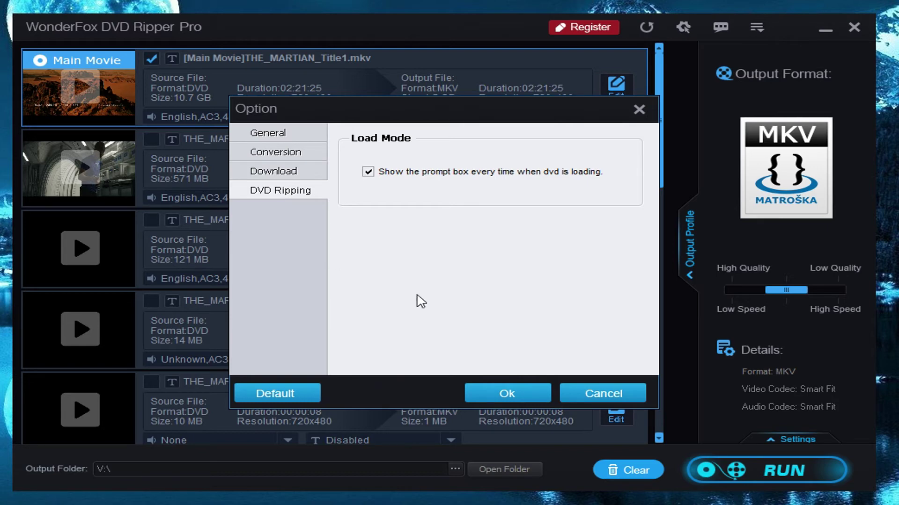
{"action": "left_click", "coordinate": [592, 393]}
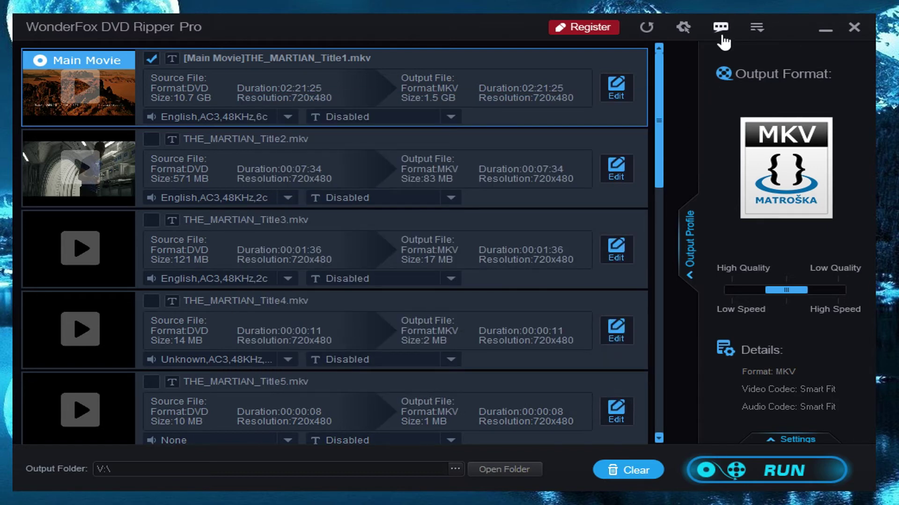
{"action": "left_click", "coordinate": [757, 28]}
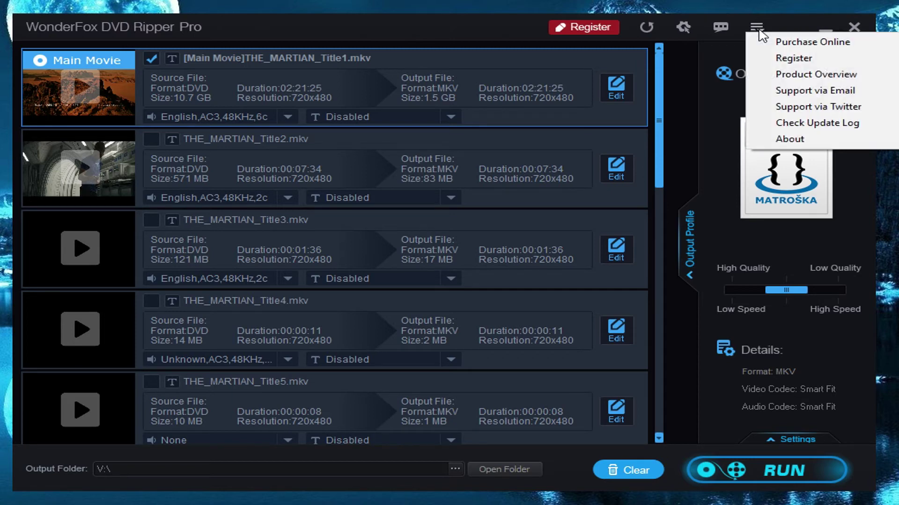
{"action": "left_click", "coordinate": [784, 29]}
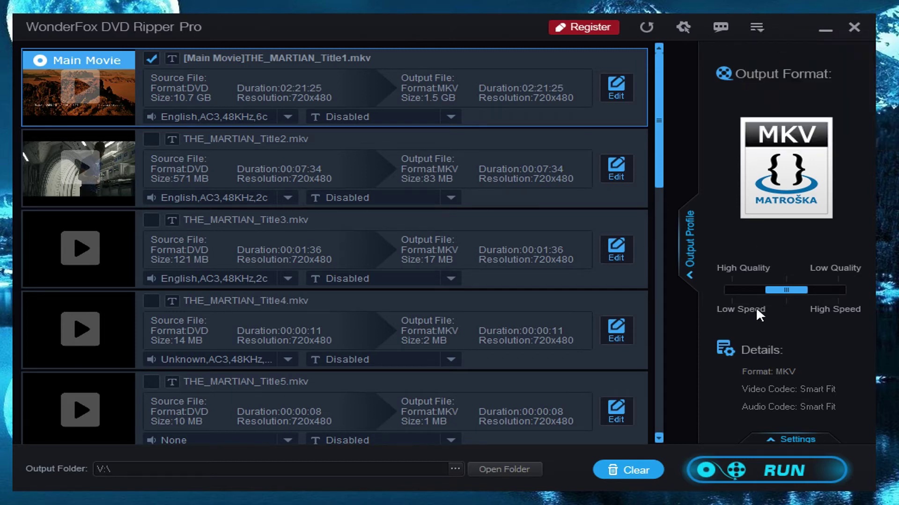
Step: Start ripping the checked main movie title to MKV, continuing with the unregistered copy
{"action": "left_click", "coordinate": [780, 472]}
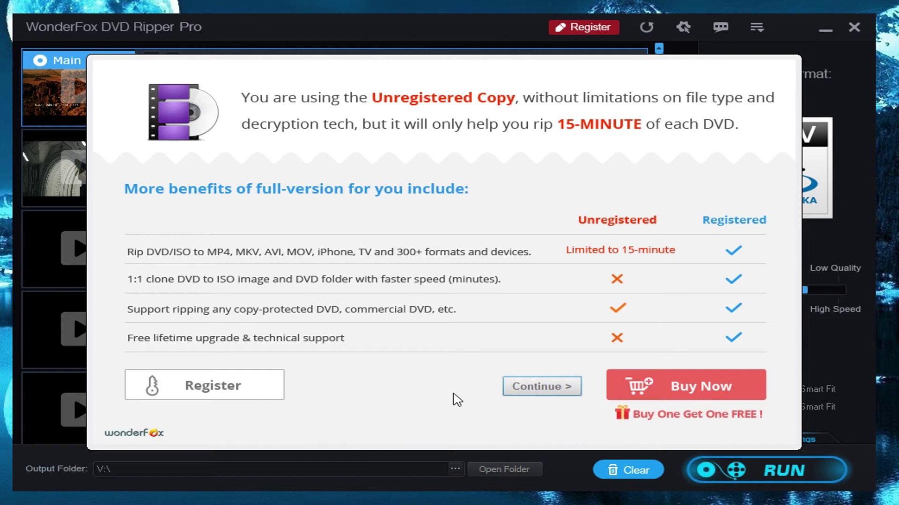
{"action": "left_click", "coordinate": [542, 386]}
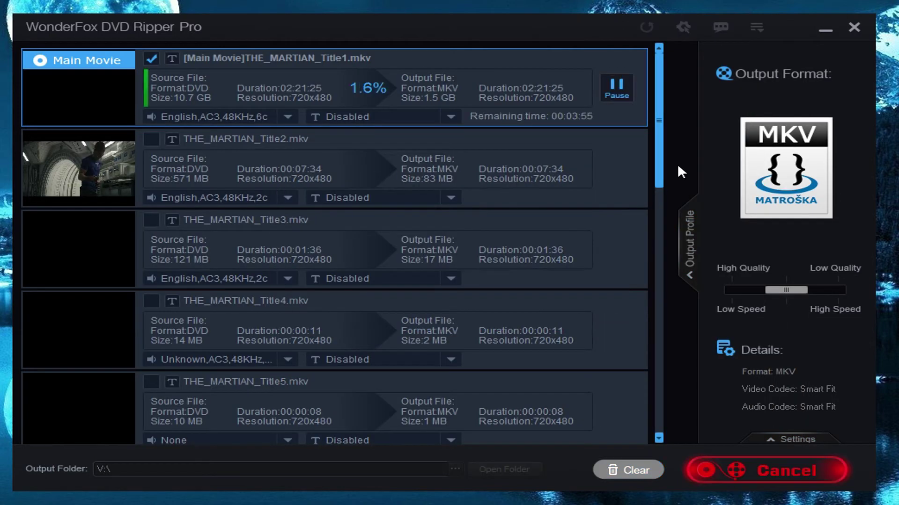